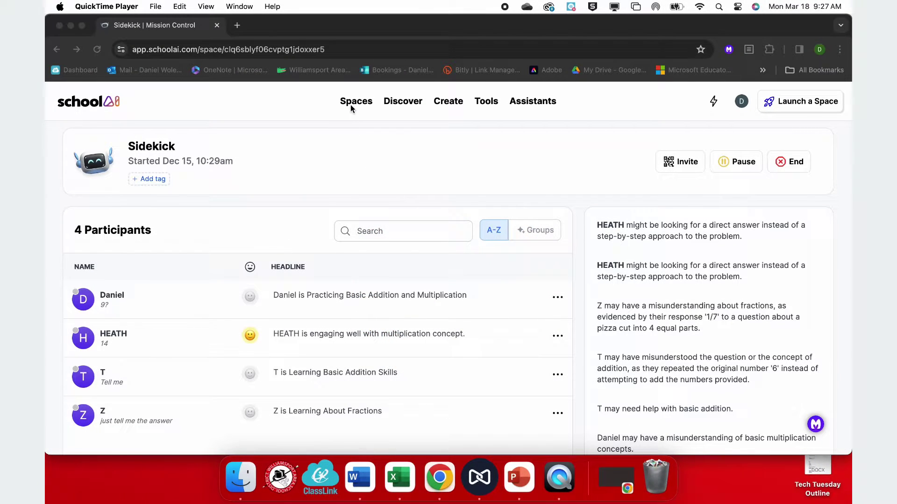
Go to the home dashboard via Spaces and Discover and scroll through Recent Sessions.
{"action": "left_click", "coordinate": [351, 105]}
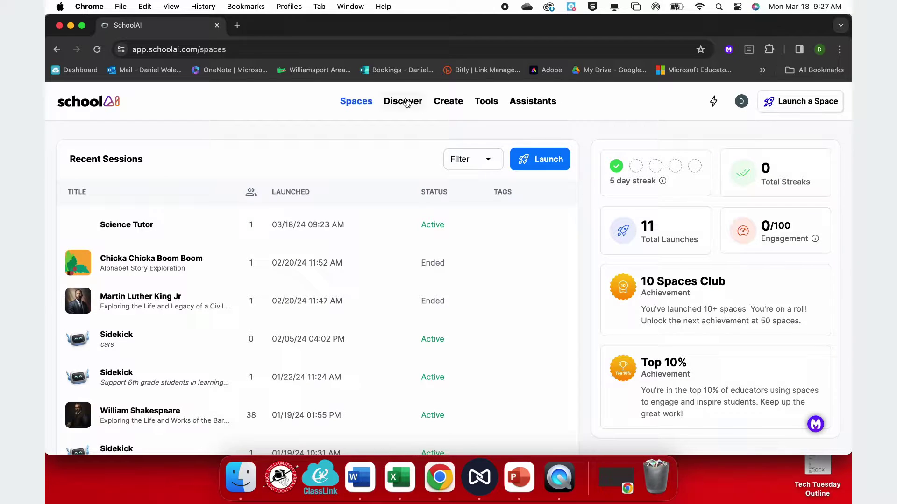
{"action": "left_click", "coordinate": [406, 103]}
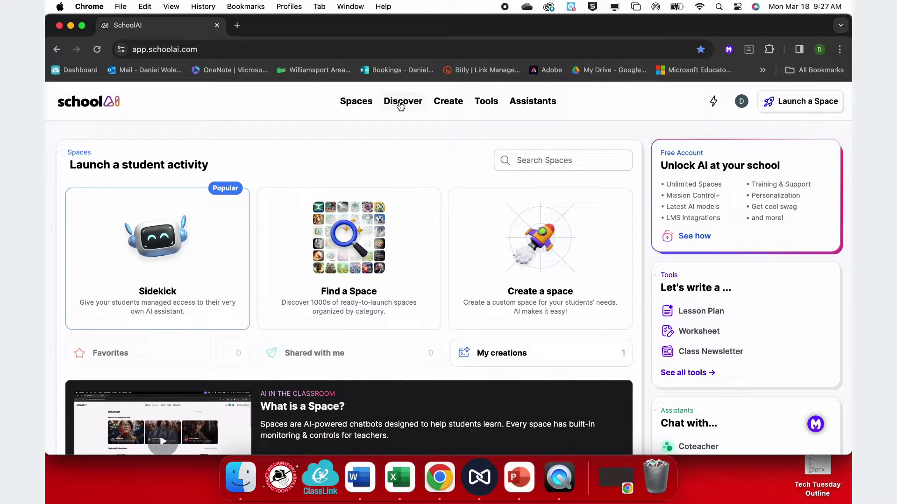
{"action": "scroll", "coordinate": [391, 179], "scroll_direction": "down", "scroll_amount": 3}
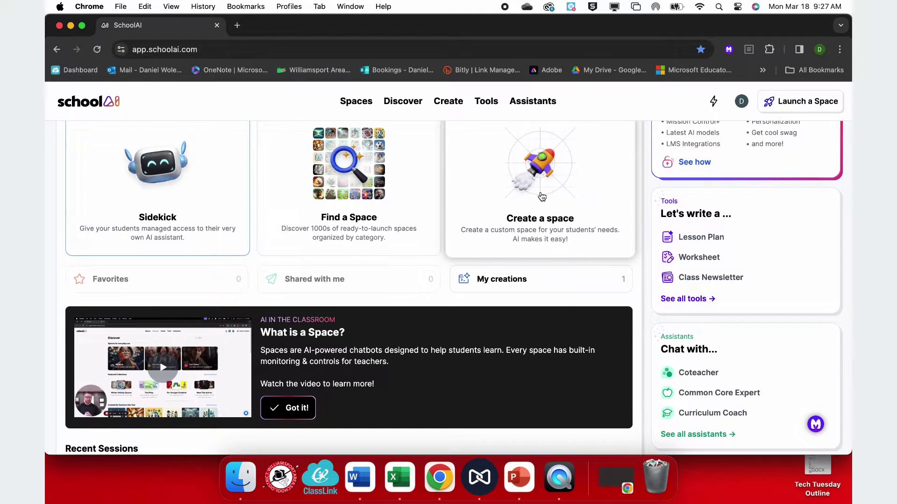
{"action": "scroll", "coordinate": [541, 196], "scroll_direction": "down", "scroll_amount": 3}
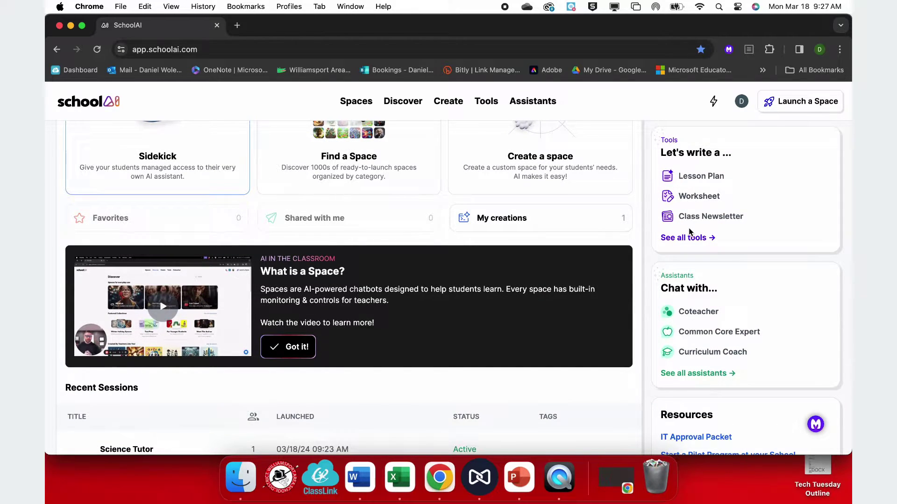
{"action": "scroll", "coordinate": [686, 245], "scroll_direction": "down", "scroll_amount": 3}
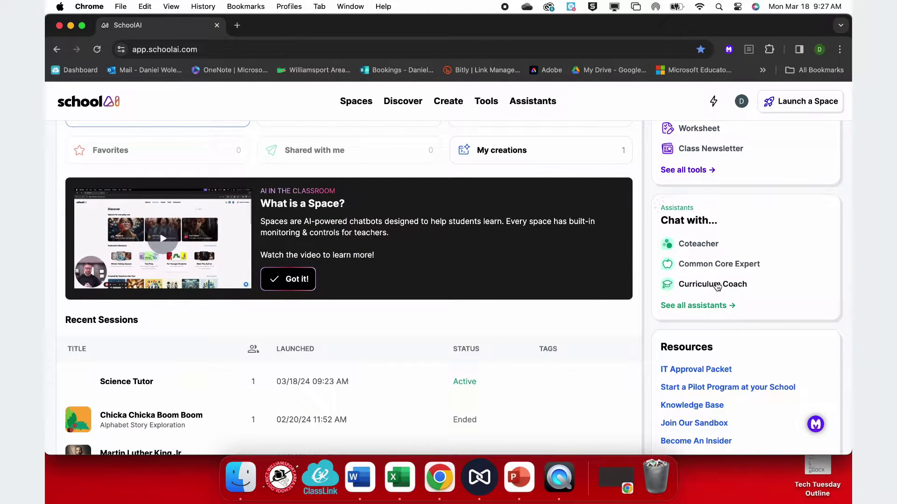
{"action": "scroll", "coordinate": [717, 286], "scroll_direction": "down", "scroll_amount": 5}
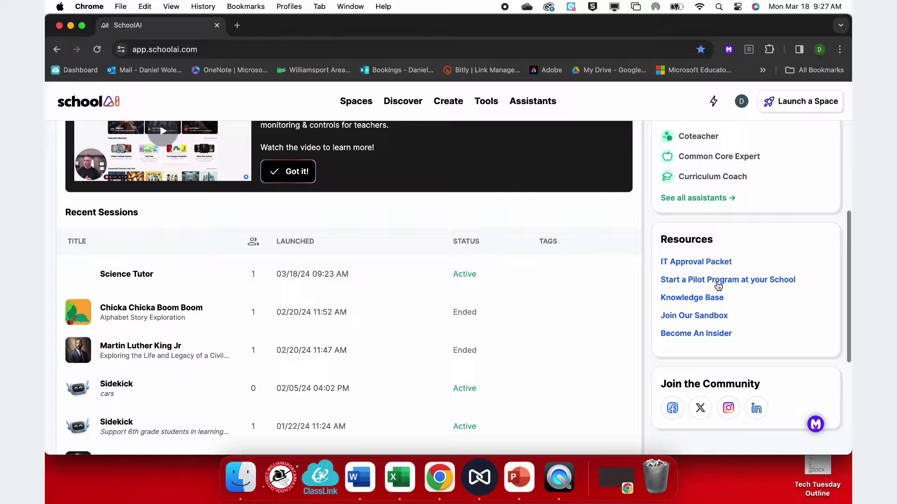
{"action": "scroll", "coordinate": [512, 329], "scroll_direction": "down", "scroll_amount": 4}
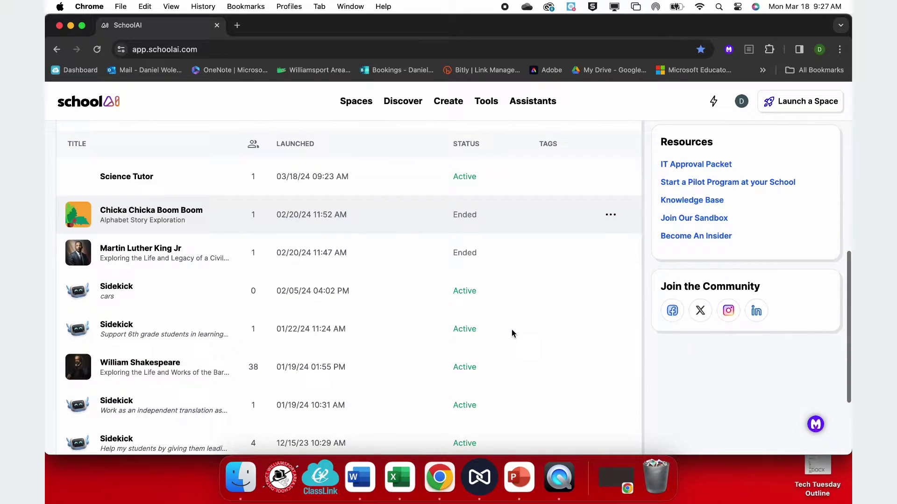
{"action": "scroll", "coordinate": [396, 241], "scroll_direction": "down", "scroll_amount": 4}
{"action": "scroll", "coordinate": [396, 241], "scroll_direction": "up", "scroll_amount": 15}
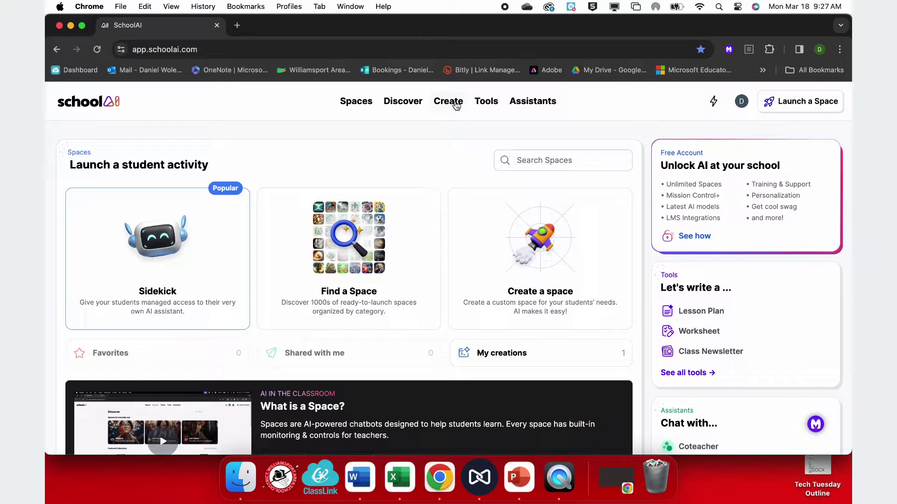
Open the History Comes To Life collection from Discover's Featured Collections.
{"action": "left_click", "coordinate": [398, 101]}
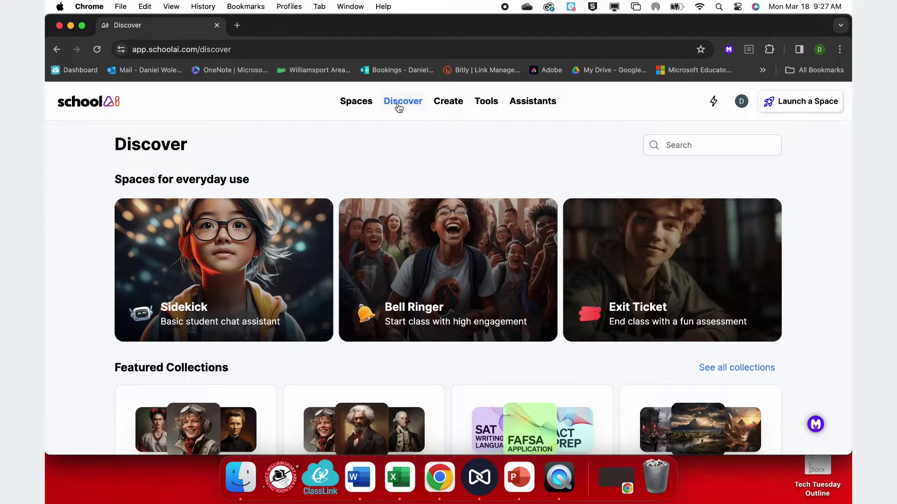
{"action": "scroll", "coordinate": [366, 211], "scroll_direction": "down", "scroll_amount": 5}
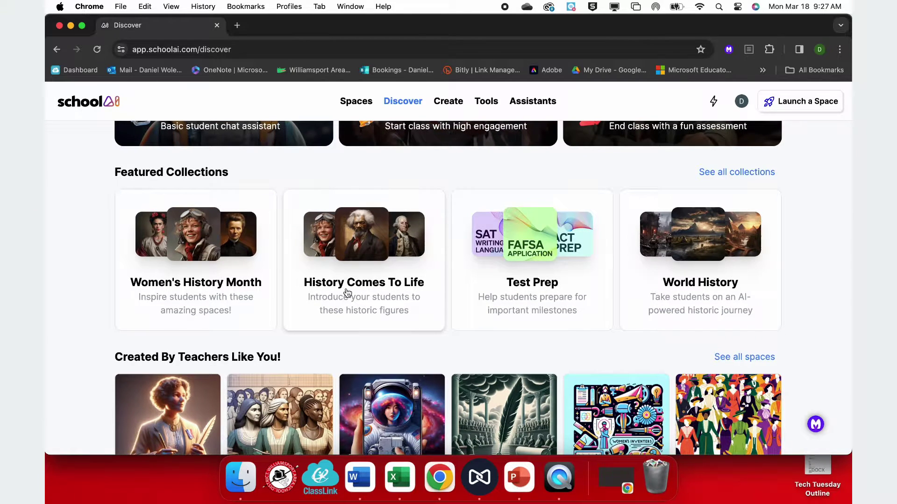
{"action": "left_click", "coordinate": [347, 293]}
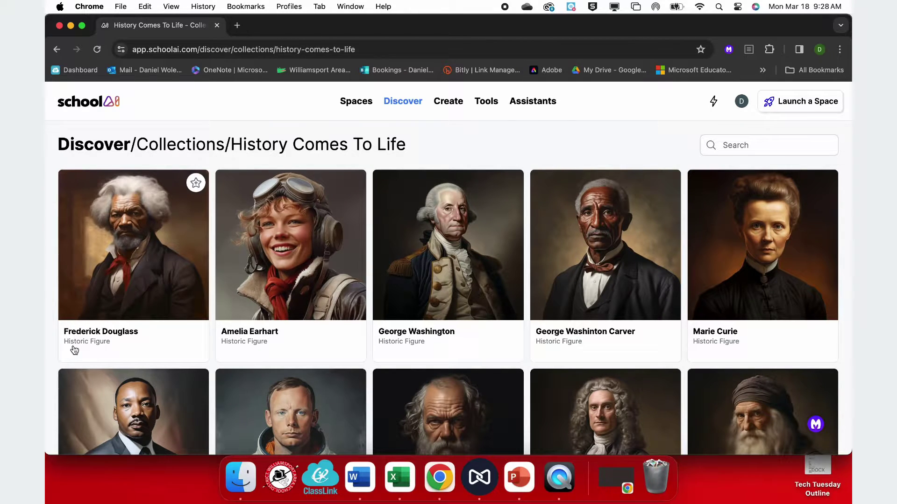
Scroll through the collection's historic figures to locate Neil Armstrong.
{"action": "scroll", "coordinate": [598, 286], "scroll_direction": "down", "scroll_amount": 1}
{"action": "scroll", "coordinate": [598, 286], "scroll_direction": "down", "scroll_amount": 5}
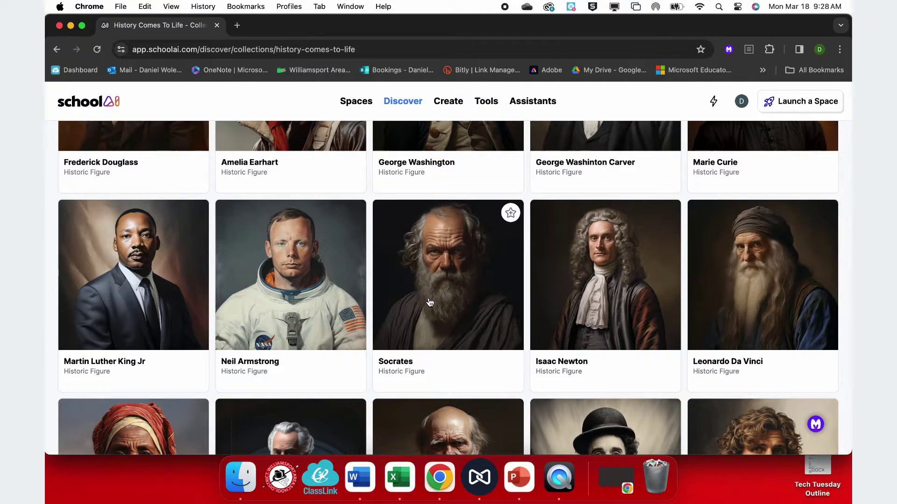
{"action": "scroll", "coordinate": [423, 301], "scroll_direction": "down", "scroll_amount": 3}
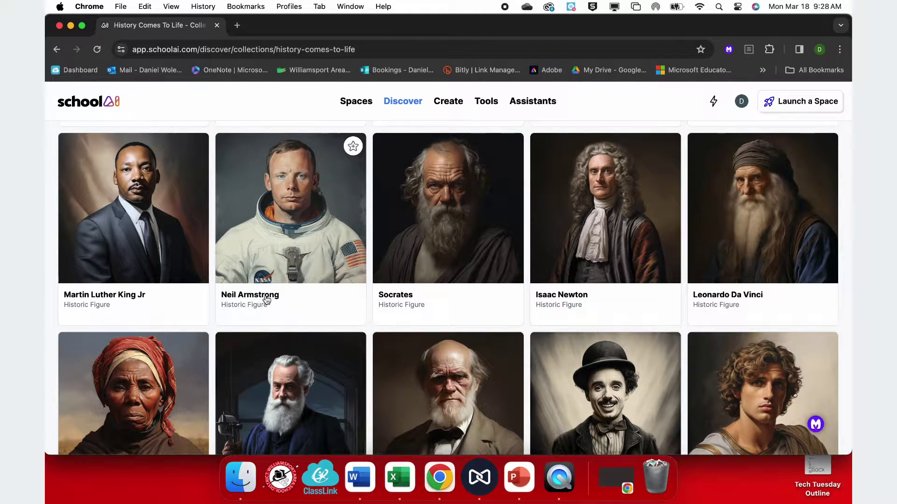
{"action": "scroll", "coordinate": [267, 299], "scroll_direction": "down", "scroll_amount": 5}
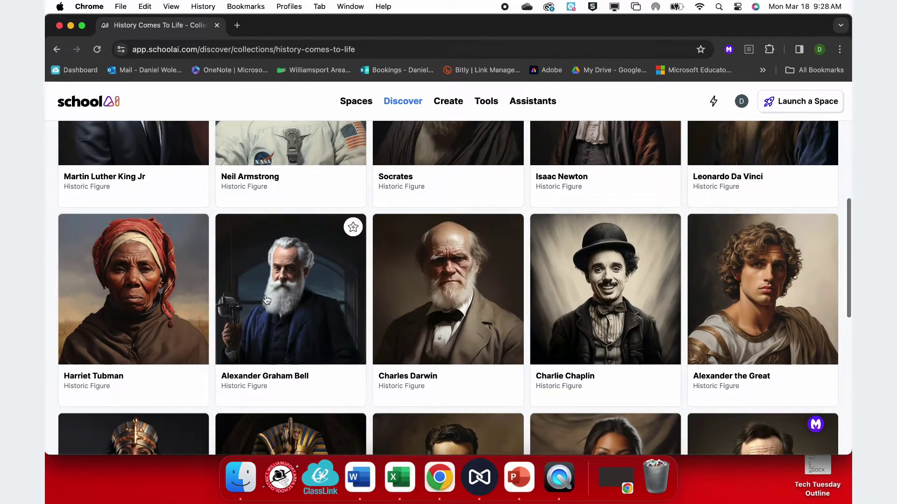
{"action": "scroll", "coordinate": [267, 300], "scroll_direction": "down", "scroll_amount": 5}
{"action": "scroll", "coordinate": [266, 299], "scroll_direction": "down", "scroll_amount": 3}
{"action": "scroll", "coordinate": [267, 299], "scroll_direction": "down", "scroll_amount": 5}
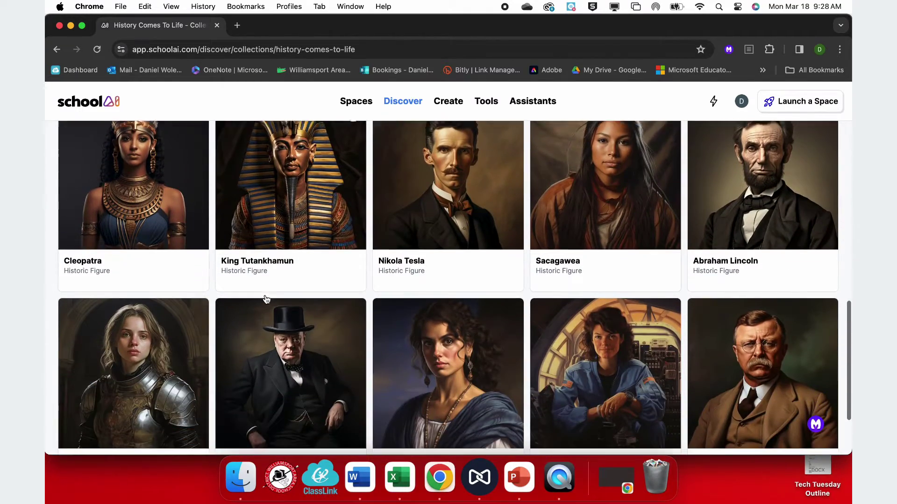
{"action": "scroll", "coordinate": [266, 299], "scroll_direction": "down", "scroll_amount": 3}
{"action": "scroll", "coordinate": [265, 296], "scroll_direction": "up", "scroll_amount": 10}
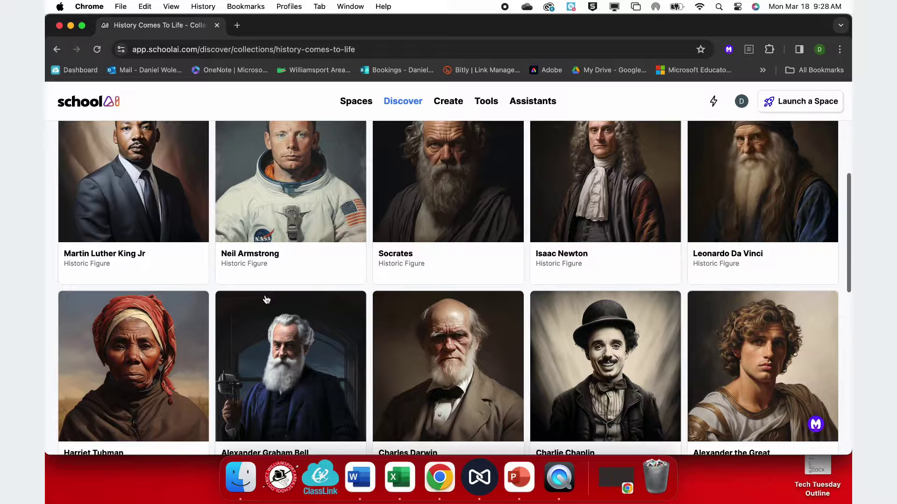
Open the Neil Armstrong space and start its preview chat.
{"action": "left_click", "coordinate": [256, 258]}
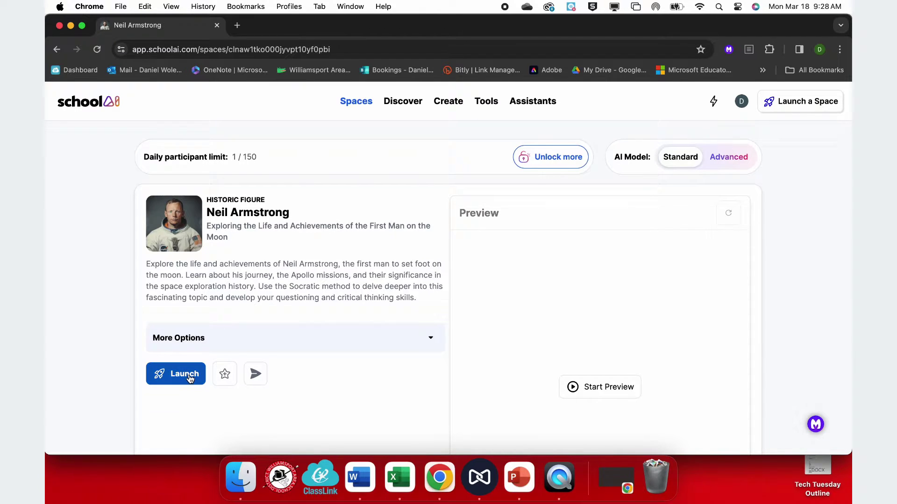
{"action": "scroll", "coordinate": [316, 281], "scroll_direction": "down", "scroll_amount": 3}
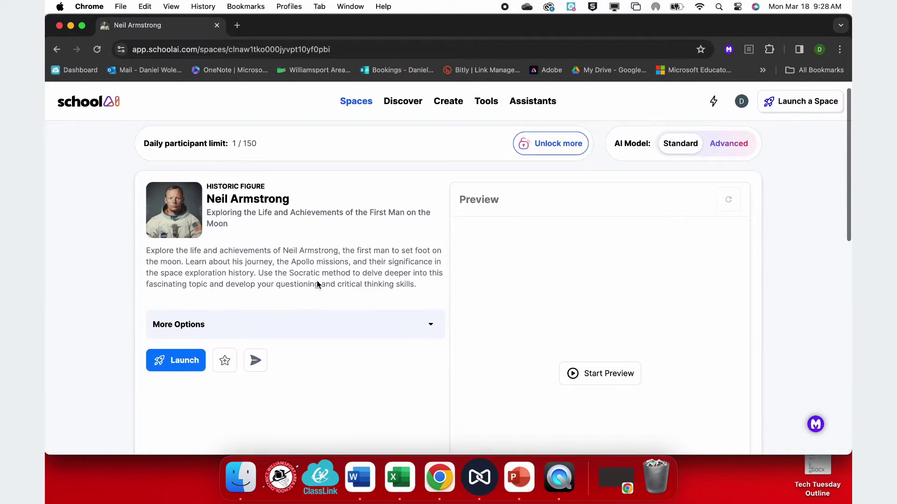
{"action": "left_click", "coordinate": [605, 325]}
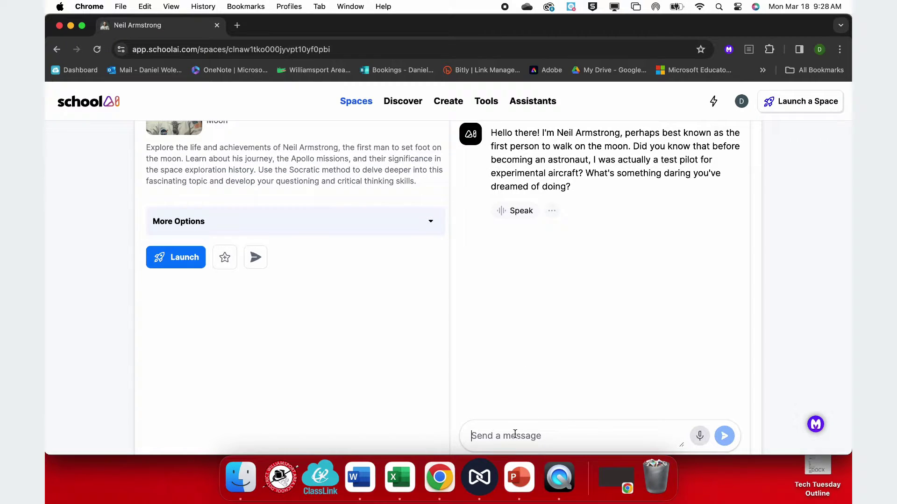
Send the preview message "I want to go to the moon".
{"action": "left_click", "coordinate": [473, 436]}
{"action": "type", "text": "I want to "}
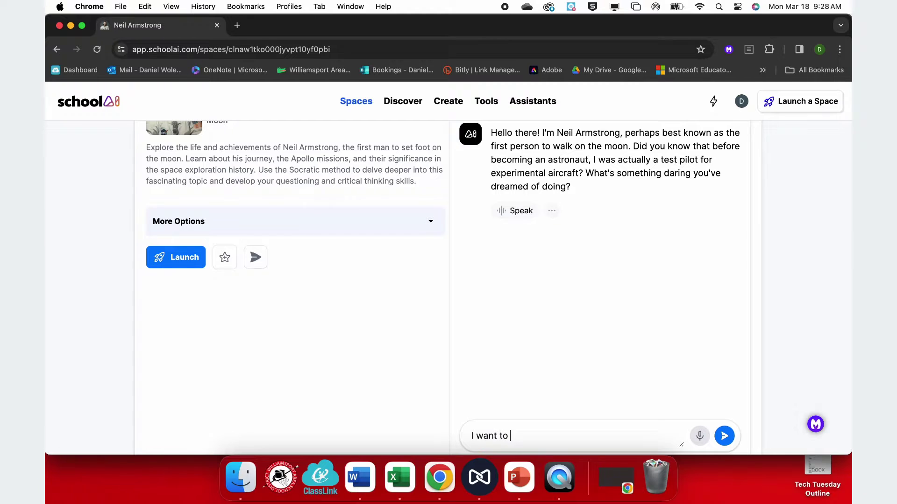
{"action": "type", "text": "go to the moon"}
{"action": "key", "text": "Return"}
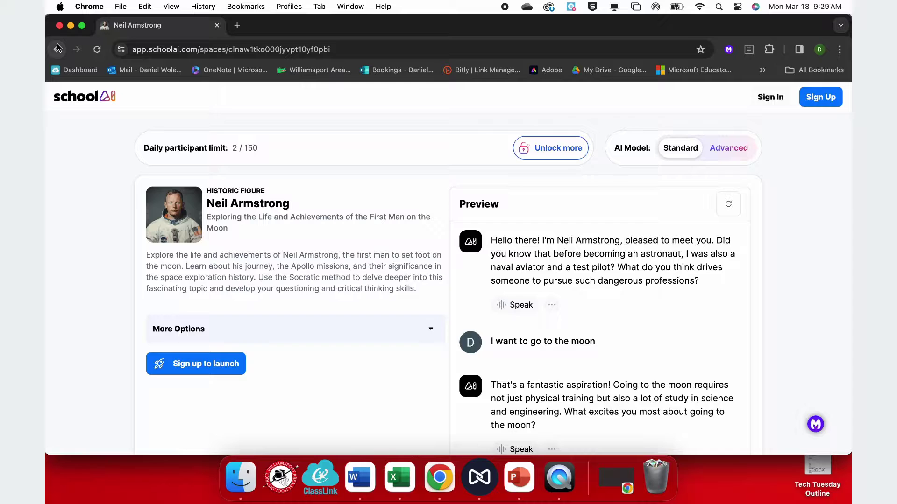
Return to the collection, search 'shak' and open the William Shakespeare space.
{"action": "left_click", "coordinate": [56, 49]}
{"action": "left_click", "coordinate": [56, 49]}
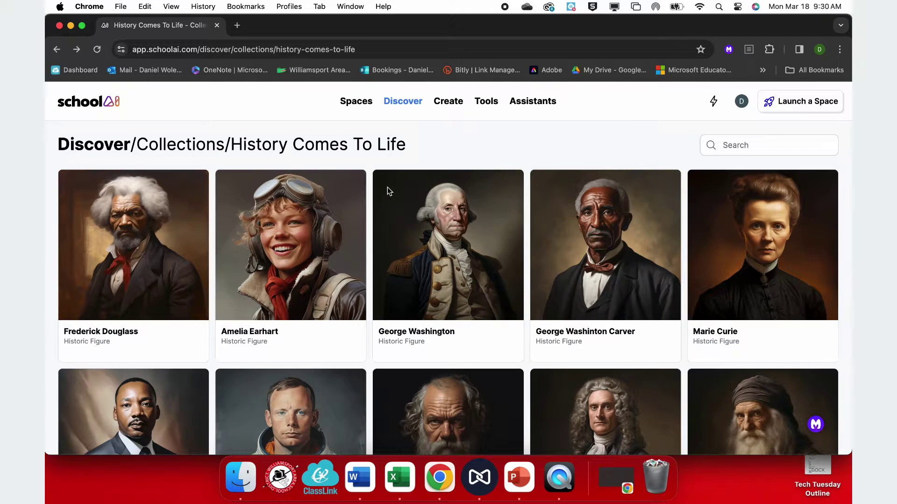
{"action": "scroll", "coordinate": [516, 274], "scroll_direction": "down", "scroll_amount": 5}
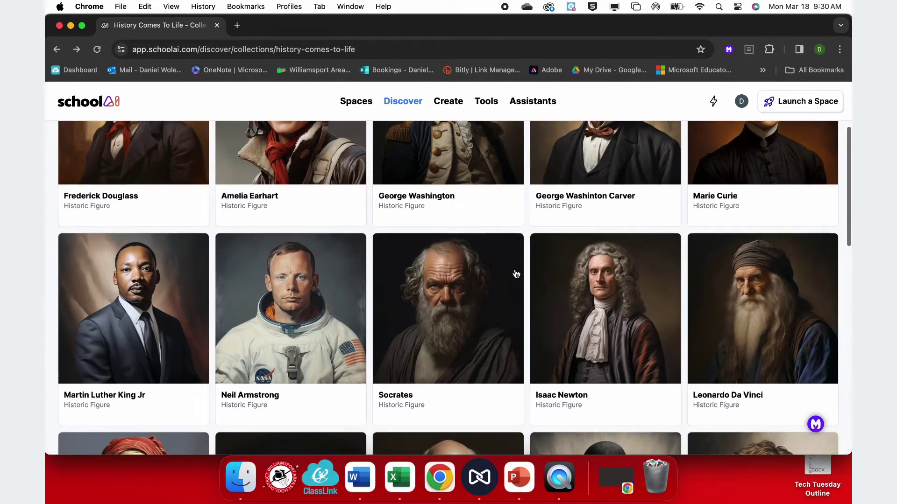
{"action": "scroll", "coordinate": [515, 274], "scroll_direction": "down", "scroll_amount": 8}
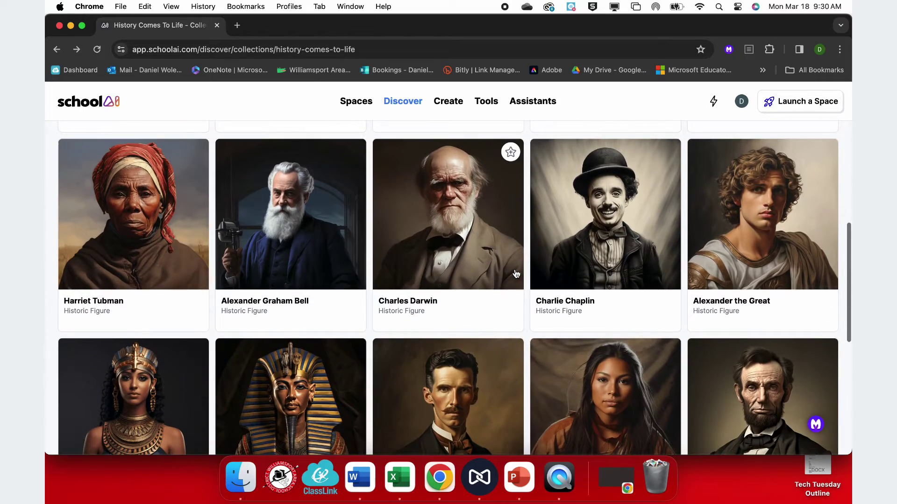
{"action": "scroll", "coordinate": [515, 274], "scroll_direction": "down", "scroll_amount": 3}
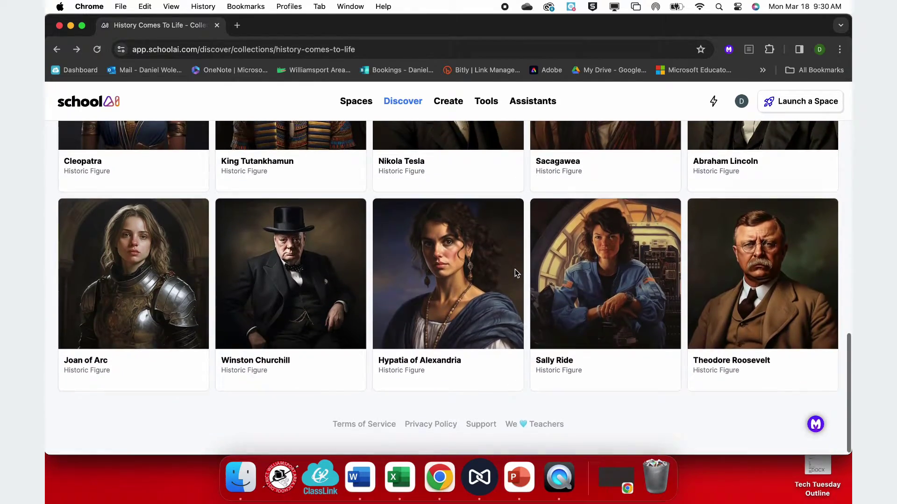
{"action": "scroll", "coordinate": [516, 274], "scroll_direction": "up", "scroll_amount": 15}
{"action": "left_click", "coordinate": [747, 152]}
{"action": "type", "text": "shak"}
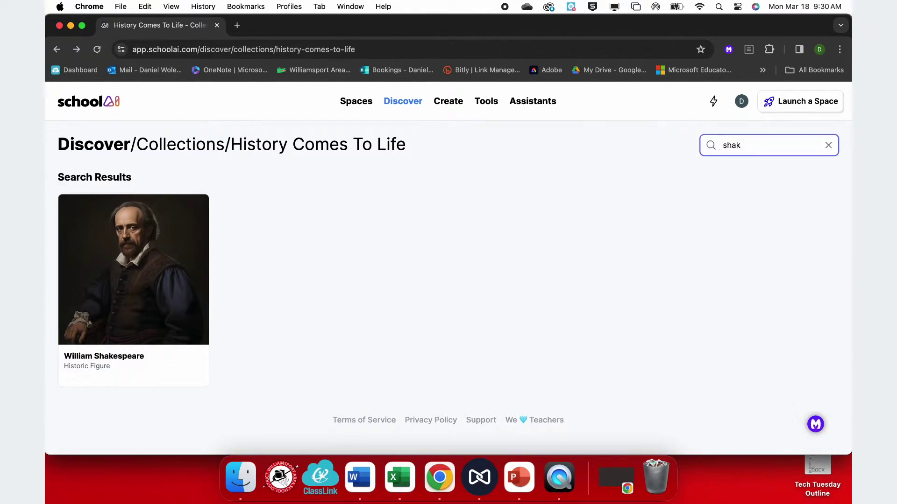
{"action": "left_click", "coordinate": [138, 367]}
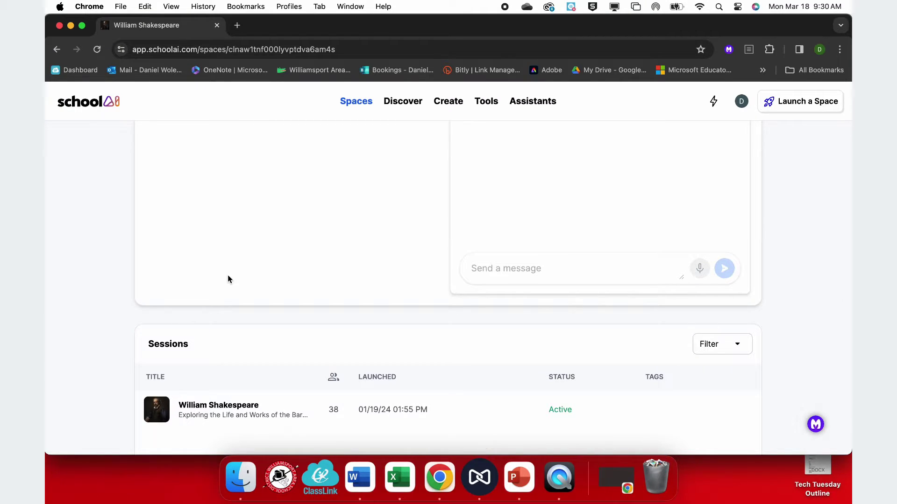
Launch a live session of the William Shakespeare space.
{"action": "scroll", "coordinate": [417, 236], "scroll_direction": "up", "scroll_amount": 4}
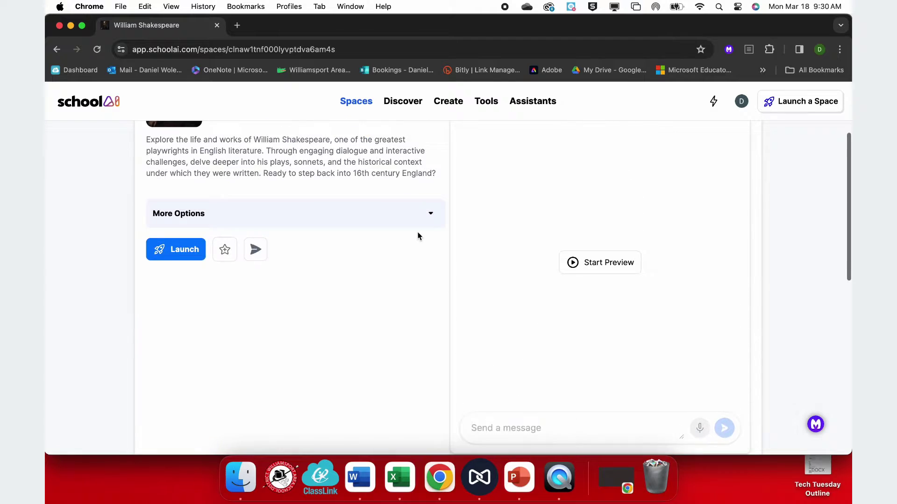
{"action": "scroll", "coordinate": [418, 236], "scroll_direction": "down", "scroll_amount": 2}
{"action": "left_click", "coordinate": [183, 196]}
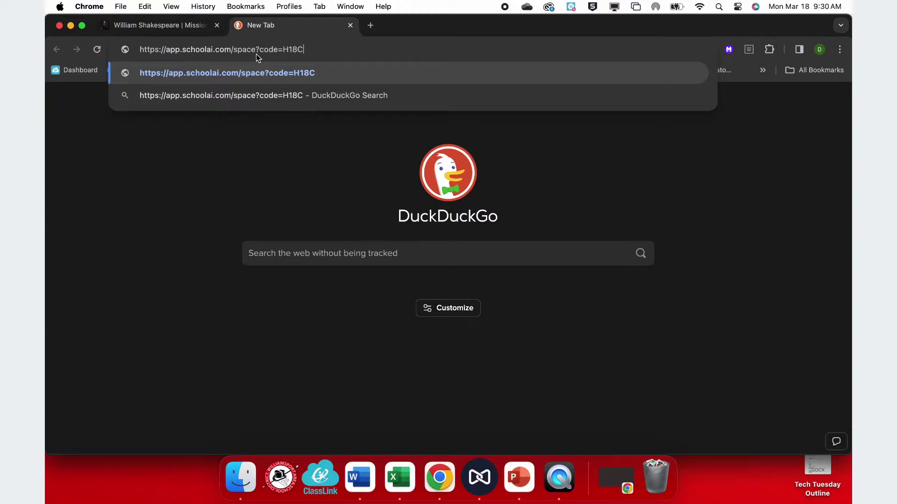
Load the student join link and join the session under a student name.
{"action": "key", "text": "Return"}
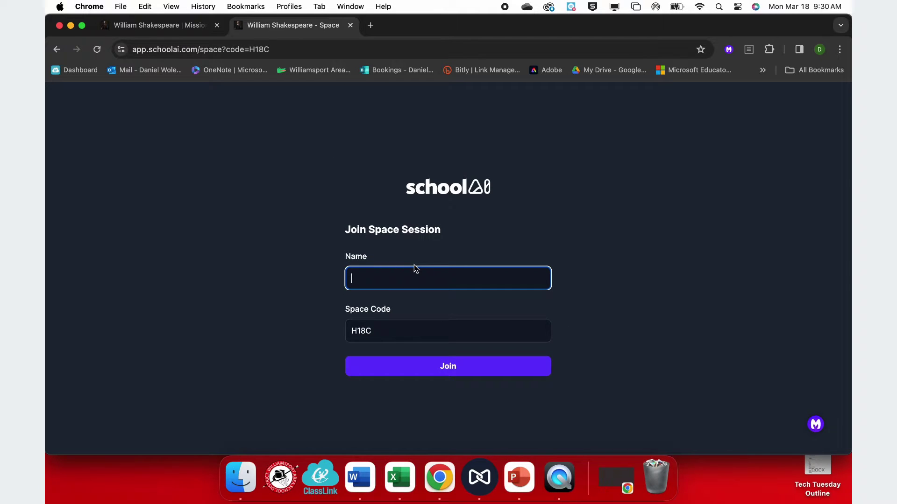
{"action": "type", "text": "Stanley"}
{"action": "key", "text": "Return"}
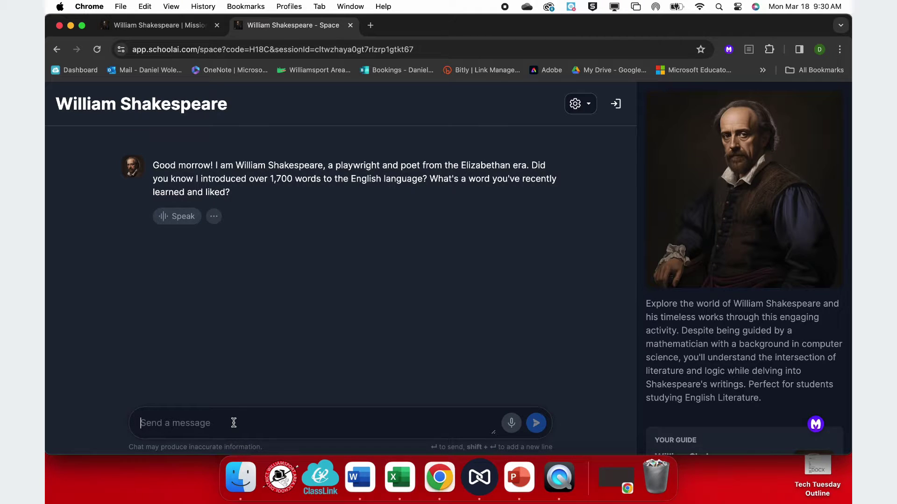
Send Shakespeare "Circuference" and "Yes, but I am more of a Harry Potter fan".
{"action": "type", "text": "Circ"}
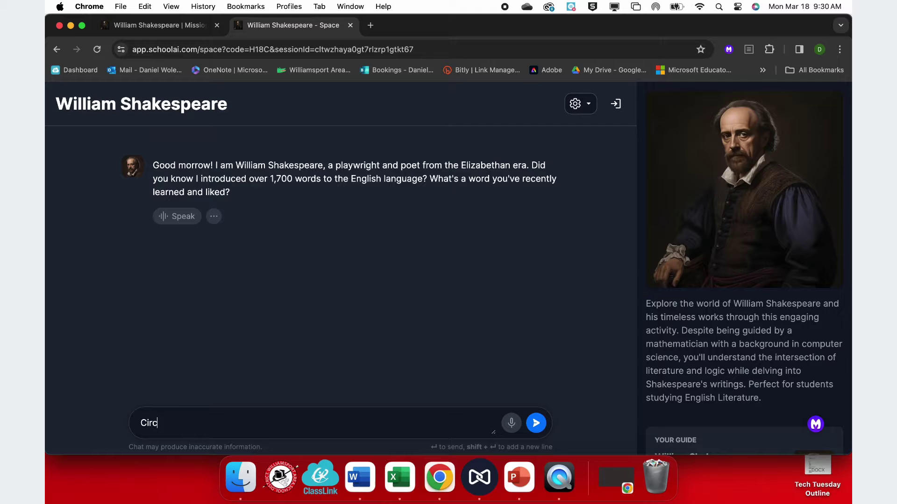
{"action": "type", "text": "uference"}
{"action": "key", "text": "Return"}
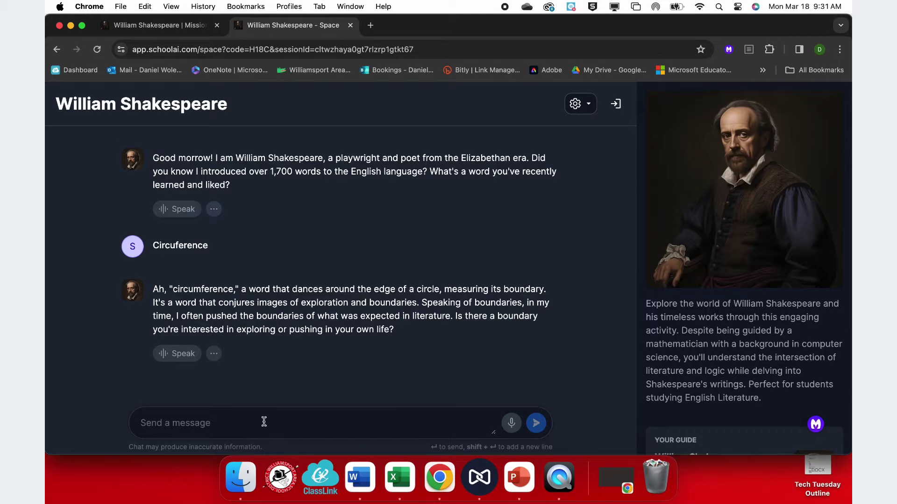
{"action": "type", "text": "Y"}
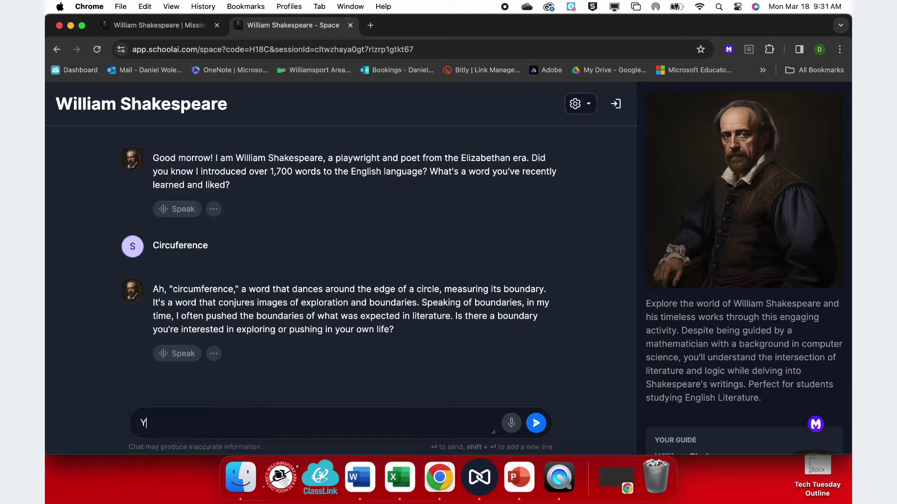
{"action": "type", "text": "es, but I am more of a Harry P"}
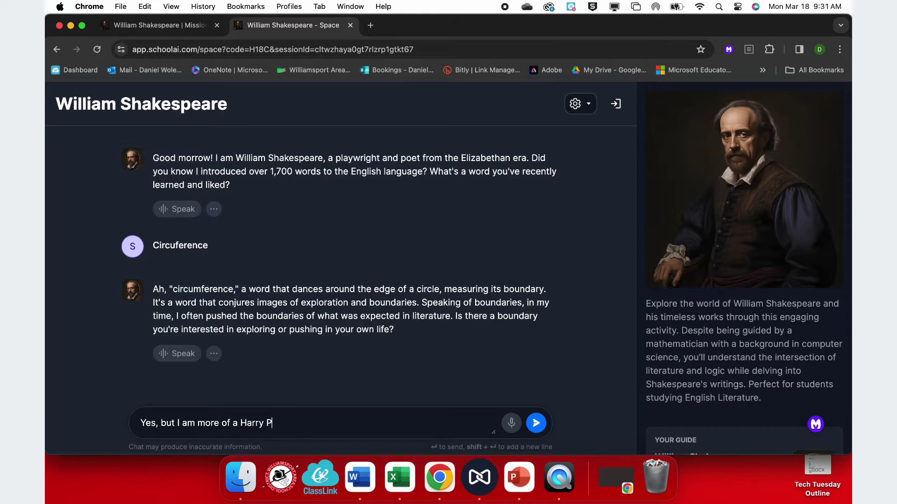
{"action": "type", "text": "otter fan"}
{"action": "key", "text": "Return"}
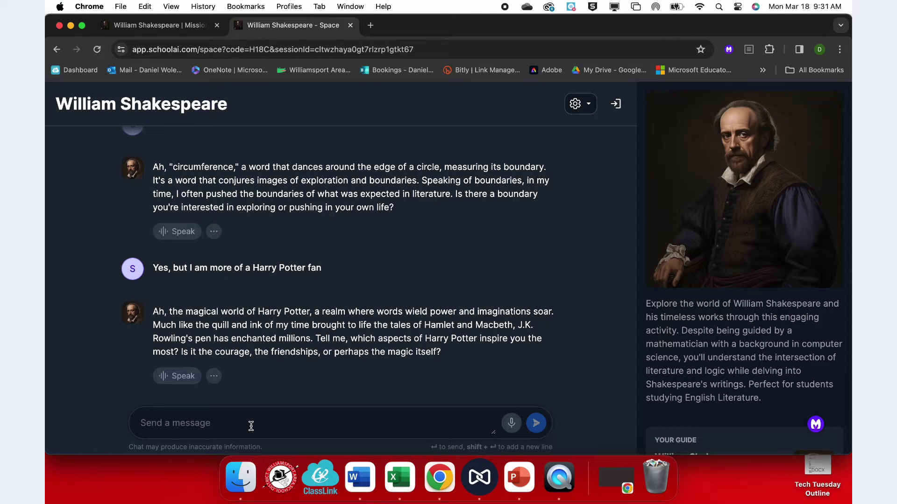
Ask about his magical characters, then send "Tell me more about Puck?".
{"action": "type", "text": "I like the magic. Do you have magical characters in your books?"}
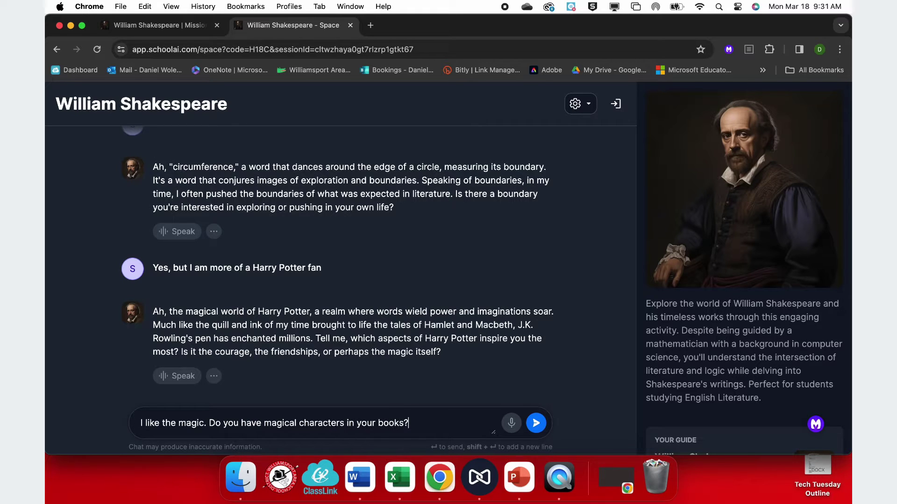
{"action": "key", "text": "Return"}
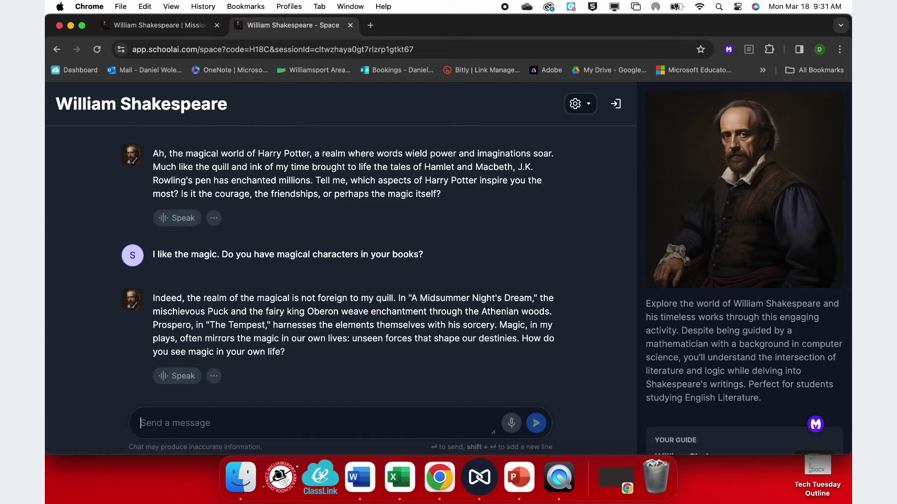
{"action": "left_click", "coordinate": [243, 425]}
{"action": "type", "text": "Tel"}
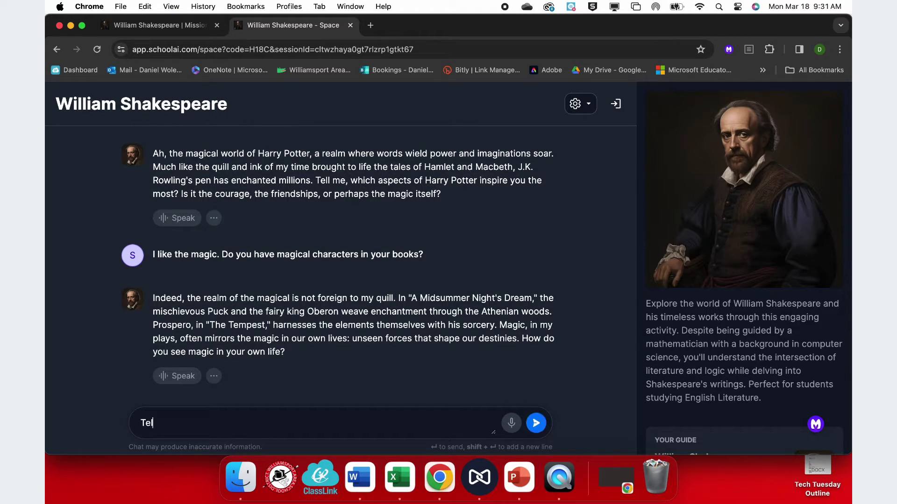
{"action": "type", "text": "l me more about P"}
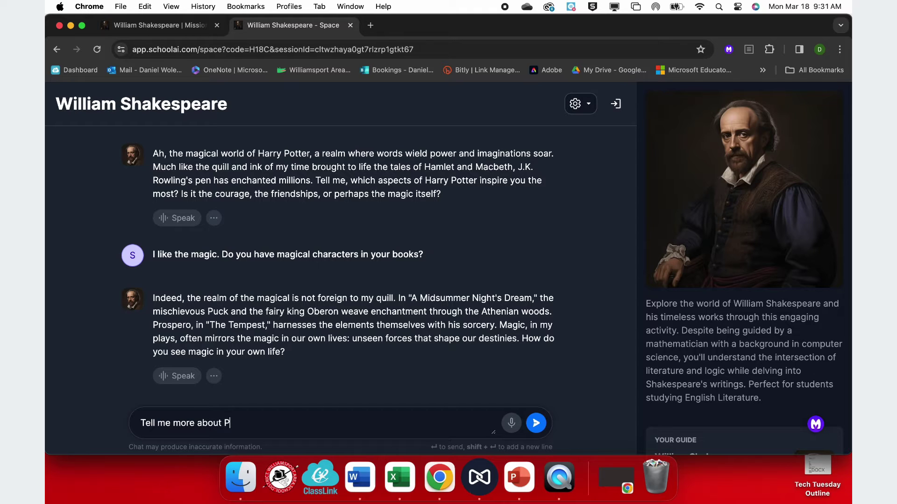
{"action": "type", "text": "uck?"}
{"action": "key", "text": "Return"}
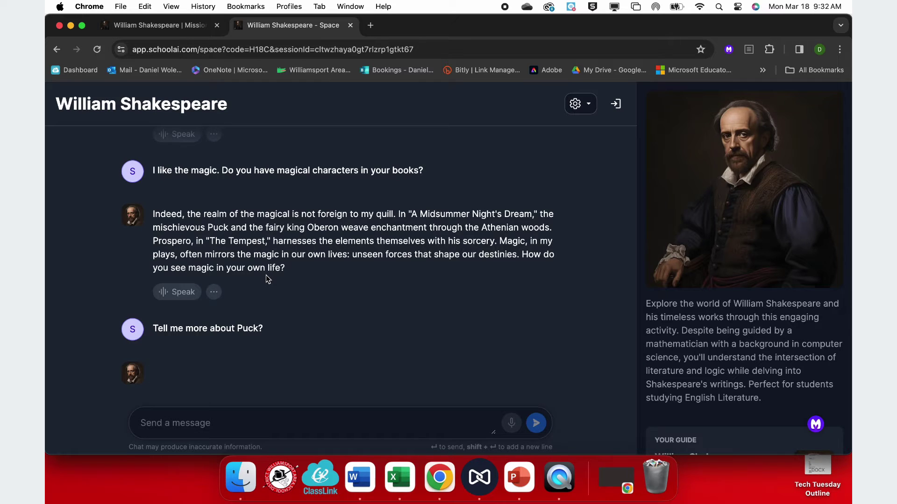
{"action": "left_click", "coordinate": [147, 27]}
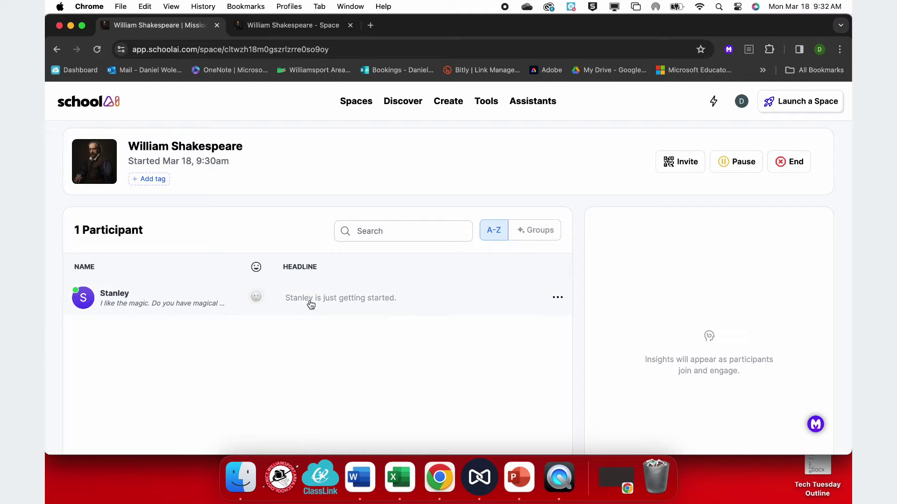
{"action": "left_click", "coordinate": [345, 304]}
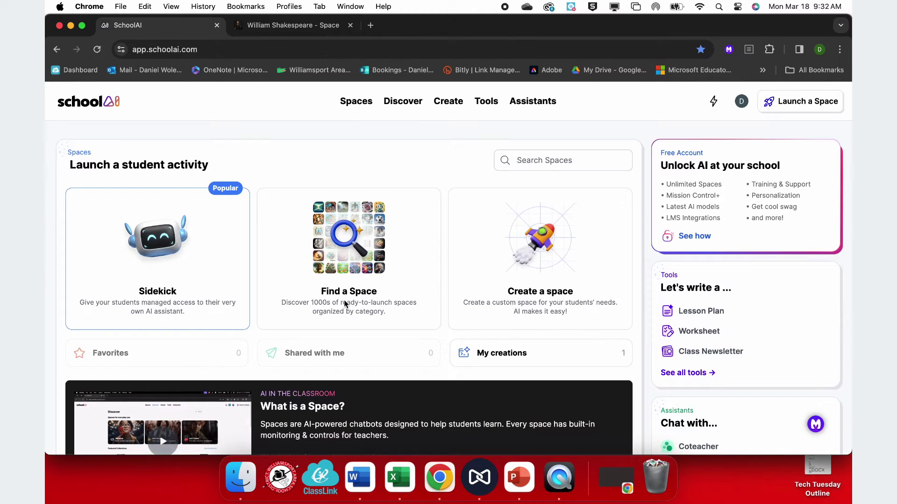
{"action": "scroll", "coordinate": [348, 294], "scroll_direction": "down", "scroll_amount": 3}
{"action": "scroll", "coordinate": [350, 283], "scroll_direction": "down", "scroll_amount": 10}
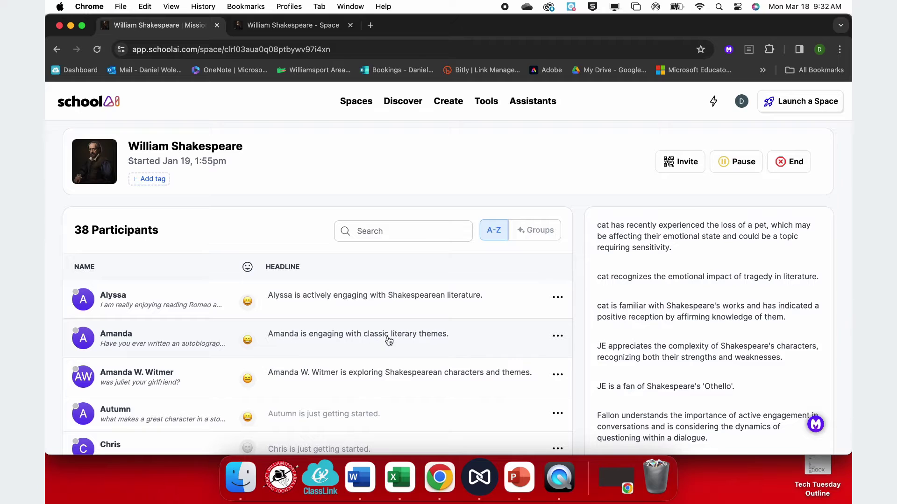
{"action": "scroll", "coordinate": [391, 340], "scroll_direction": "down", "scroll_amount": 1}
{"action": "scroll", "coordinate": [390, 340], "scroll_direction": "down", "scroll_amount": 3}
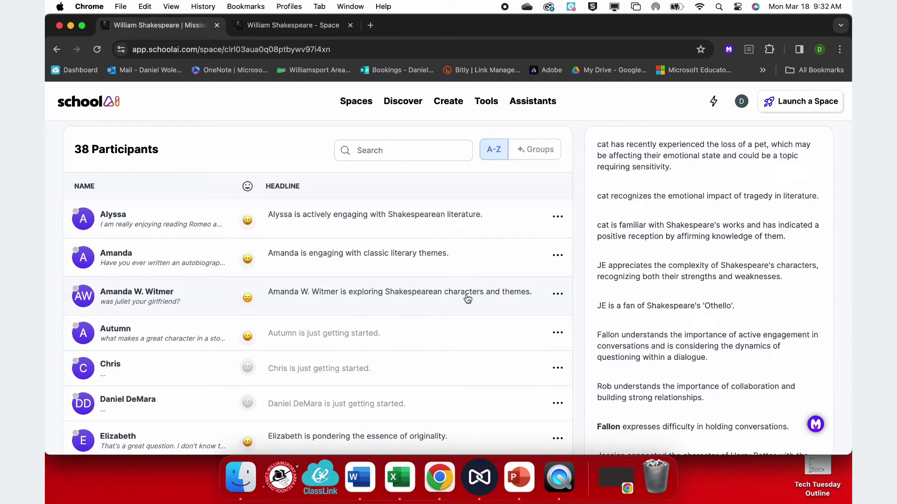
{"action": "scroll", "coordinate": [451, 308], "scroll_direction": "down", "scroll_amount": 4}
{"action": "scroll", "coordinate": [454, 311], "scroll_direction": "down", "scroll_amount": 2}
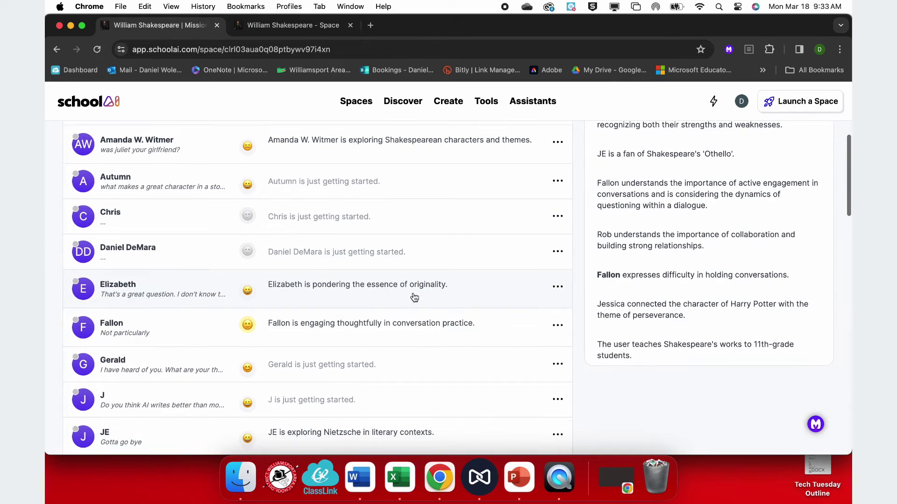
Review one student's conversation and progress summary, then close it.
{"action": "left_click", "coordinate": [323, 289]}
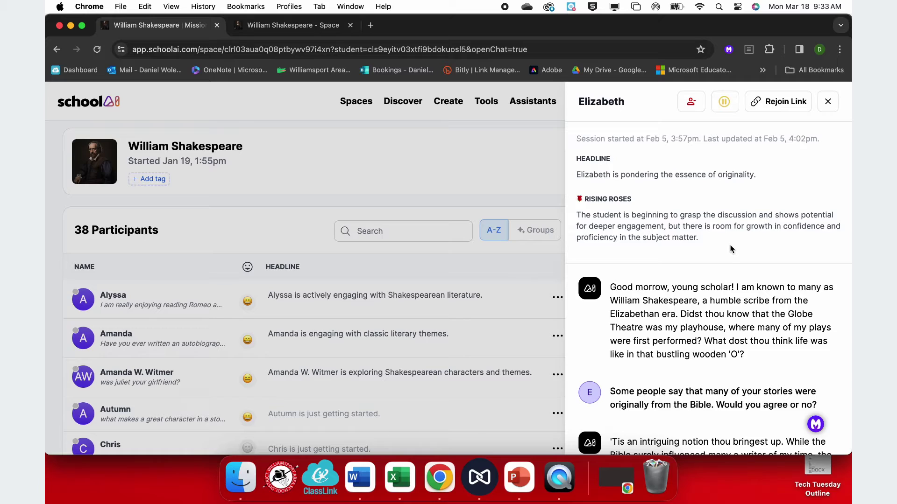
{"action": "scroll", "coordinate": [730, 244], "scroll_direction": "down", "scroll_amount": 5}
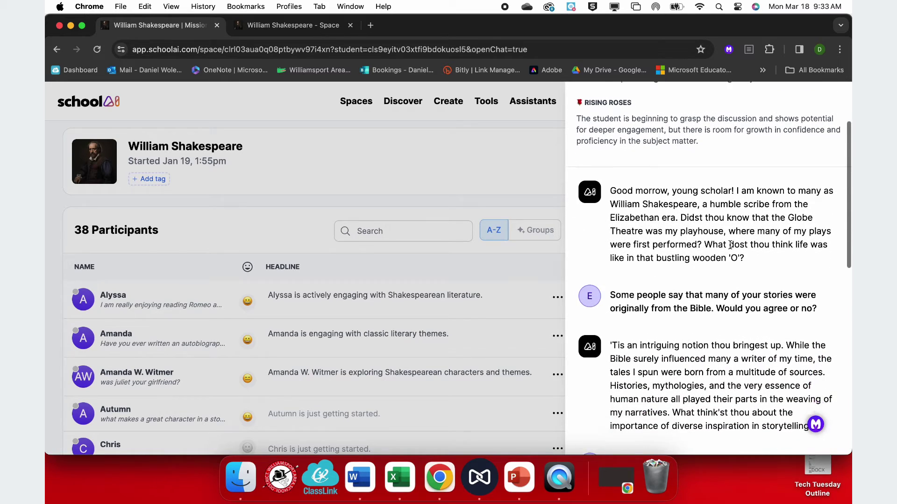
{"action": "scroll", "coordinate": [730, 245], "scroll_direction": "down", "scroll_amount": 5}
{"action": "scroll", "coordinate": [730, 245], "scroll_direction": "up", "scroll_amount": 15}
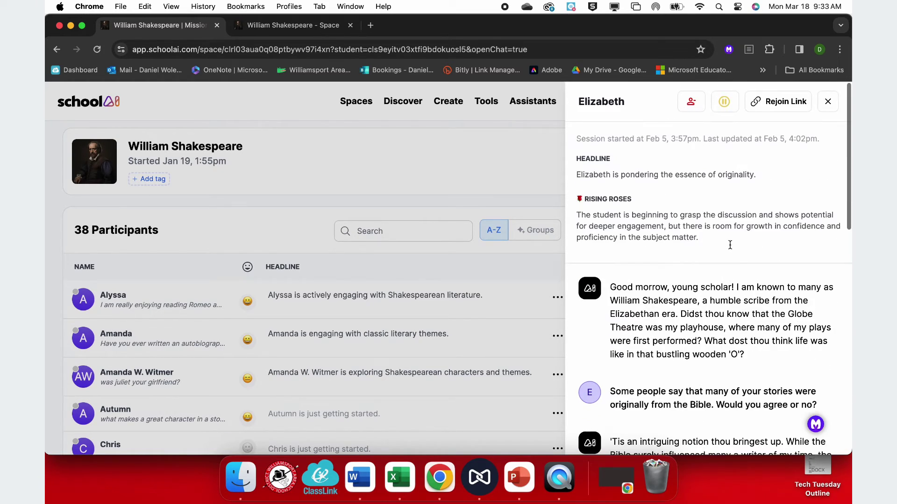
{"action": "left_click", "coordinate": [435, 283]}
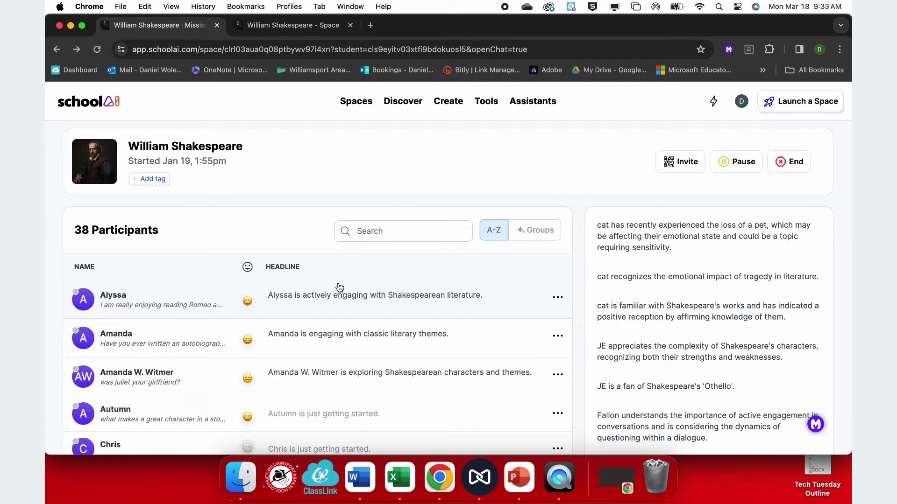
Open the next student's chat transcript and Rising Roses summary.
{"action": "left_click", "coordinate": [328, 298]}
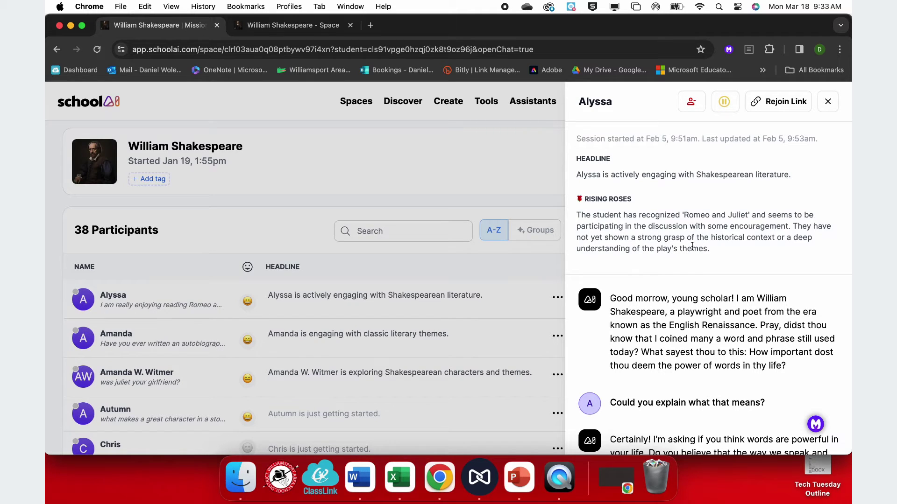
{"action": "scroll", "coordinate": [695, 257], "scroll_direction": "down", "scroll_amount": 3}
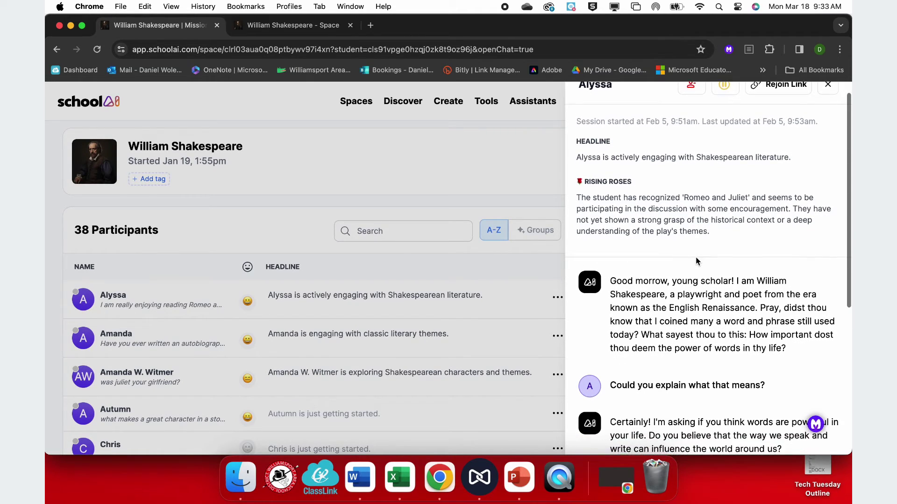
{"action": "scroll", "coordinate": [696, 257], "scroll_direction": "up", "scroll_amount": 3}
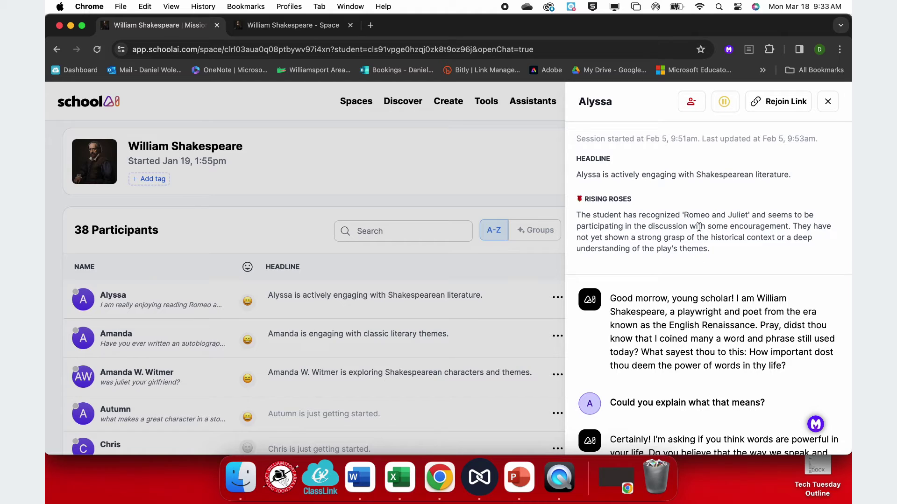
Close the student's chat panel and scroll through the session's AI student insights.
{"action": "left_click", "coordinate": [826, 104]}
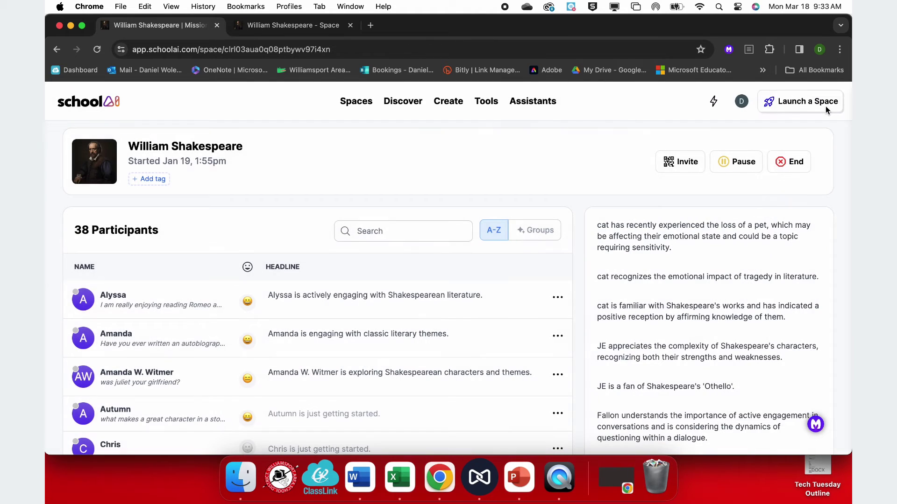
{"action": "scroll", "coordinate": [637, 257], "scroll_direction": "down", "scroll_amount": 1}
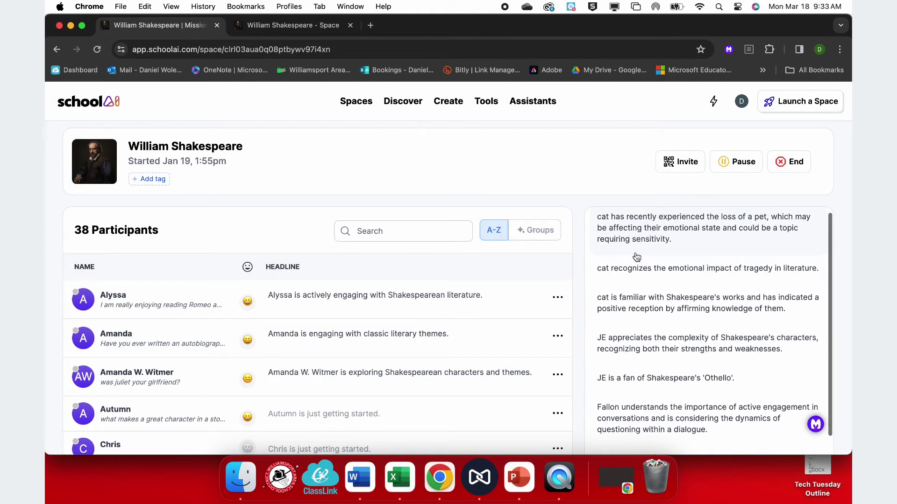
{"action": "scroll", "coordinate": [636, 258], "scroll_direction": "up", "scroll_amount": 1}
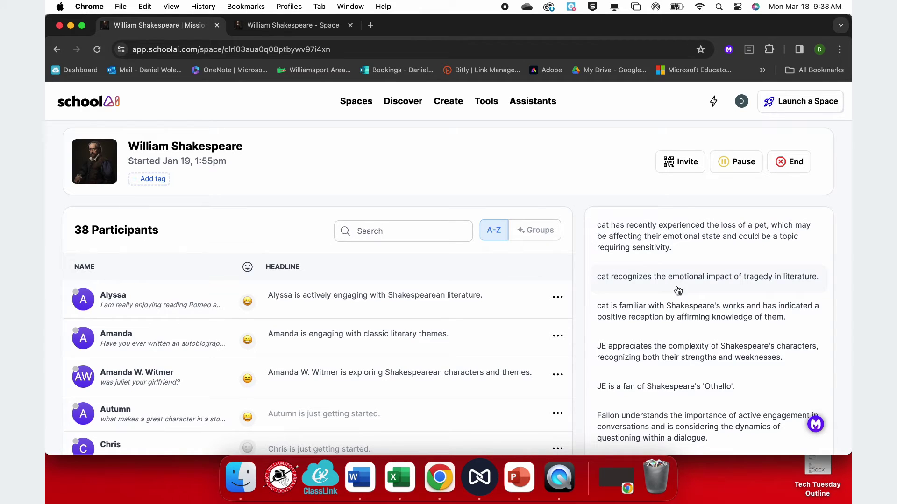
{"action": "scroll", "coordinate": [746, 288], "scroll_direction": "down", "scroll_amount": 4}
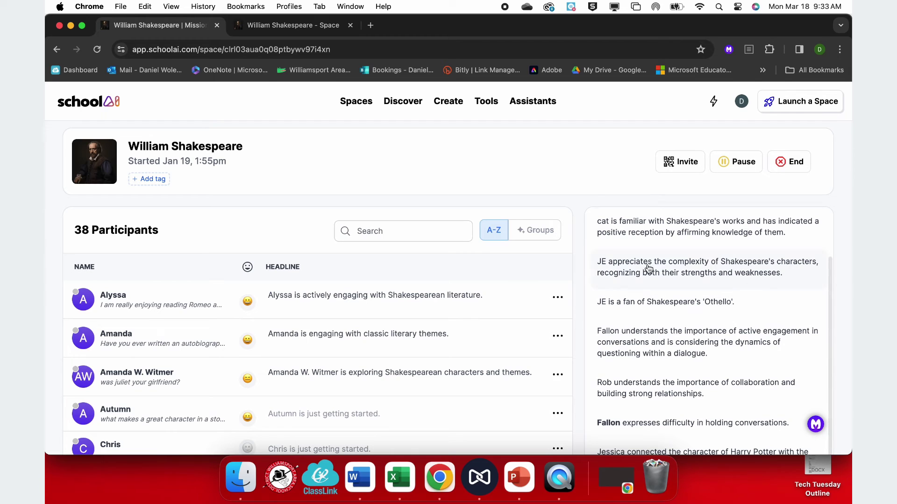
{"action": "scroll", "coordinate": [743, 275], "scroll_direction": "down", "scroll_amount": 6}
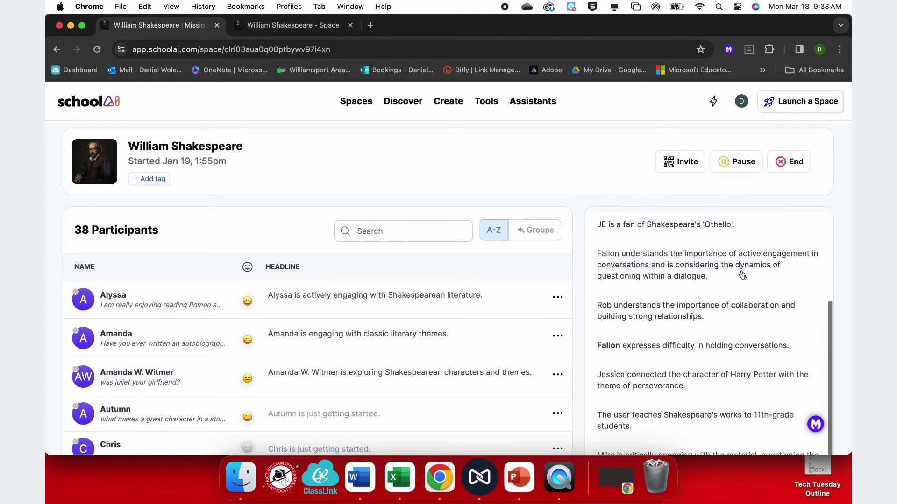
{"action": "scroll", "coordinate": [743, 274], "scroll_direction": "down", "scroll_amount": 3}
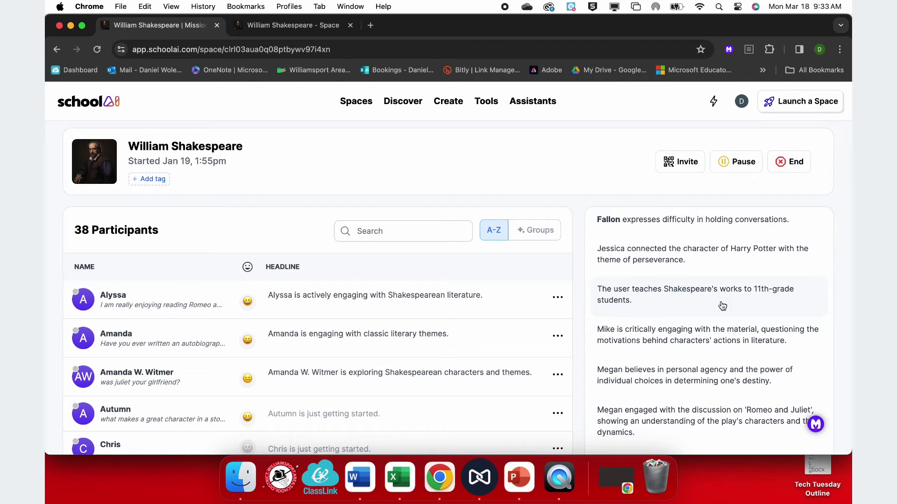
{"action": "scroll", "coordinate": [723, 306], "scroll_direction": "down", "scroll_amount": 1}
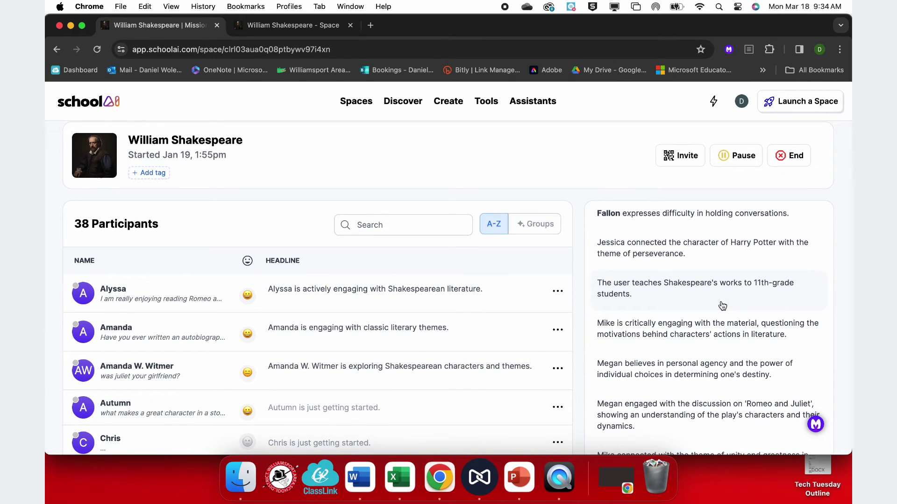
{"action": "scroll", "coordinate": [722, 305], "scroll_direction": "up", "scroll_amount": 10}
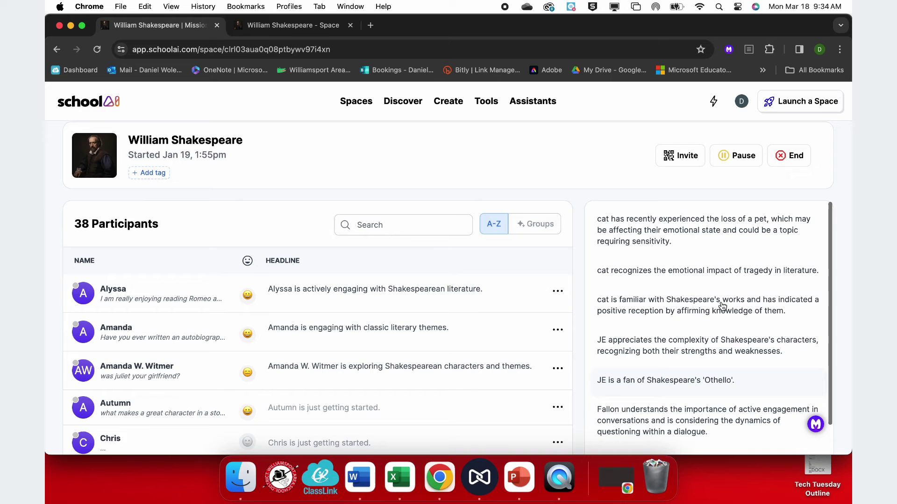
Open the Othello-fan student's conversation from its insight and briefly highlight the Nietzsche summary text.
{"action": "left_click", "coordinate": [660, 380]}
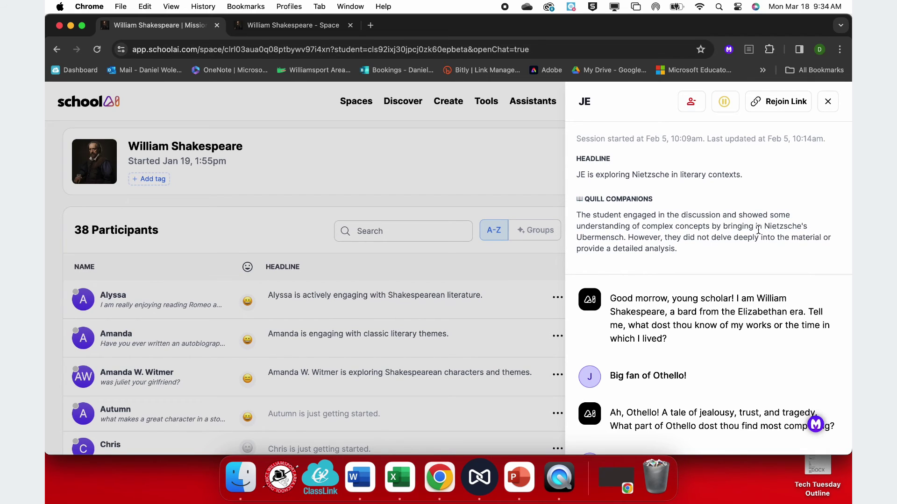
{"action": "left_click_drag", "start_coordinate": [765, 228], "coordinate": [827, 252]}
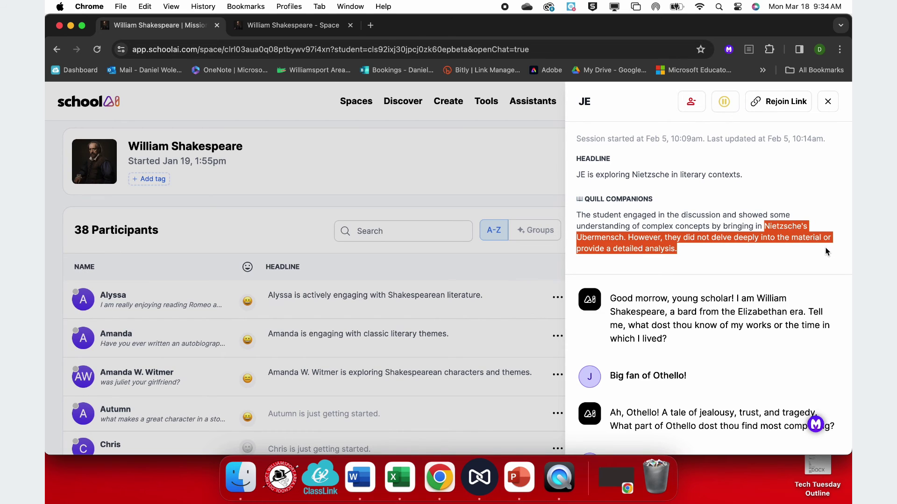
{"action": "left_click", "coordinate": [792, 268]}
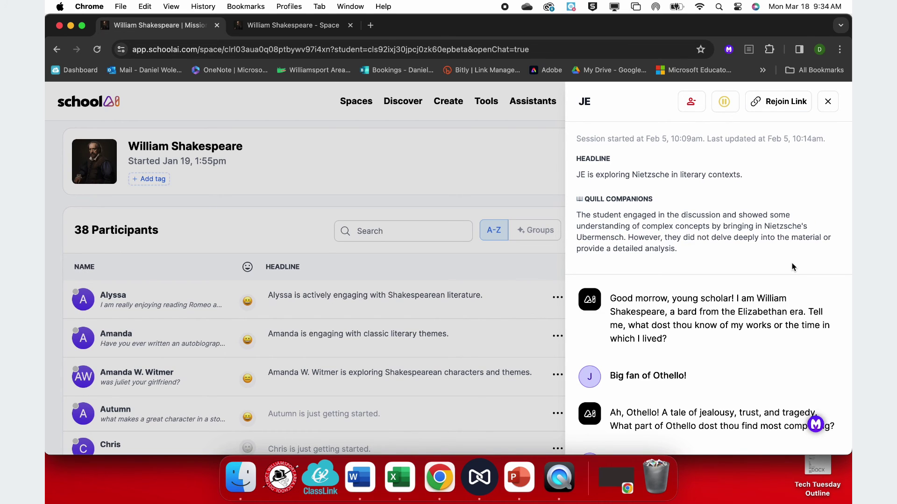